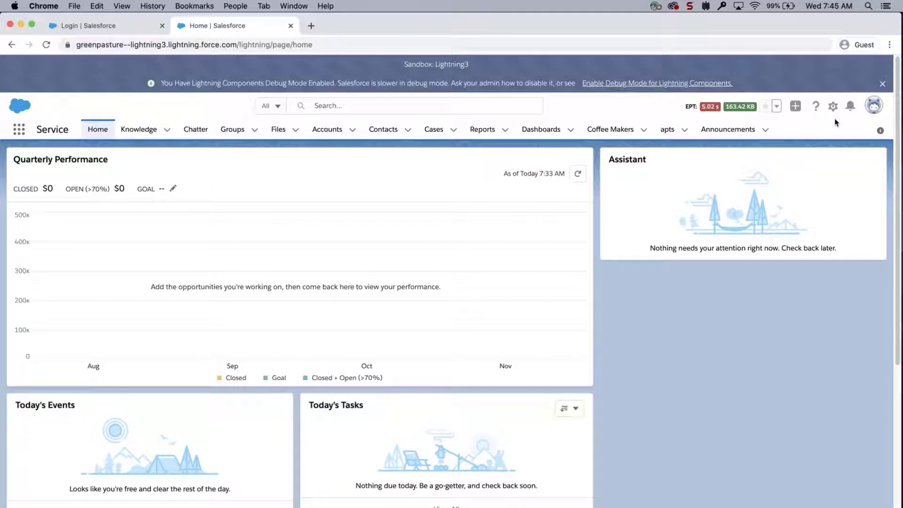
Go to Setup and open the All Communities page through a 'communi' Quick Find search
{"action": "left_click", "coordinate": [833, 107]}
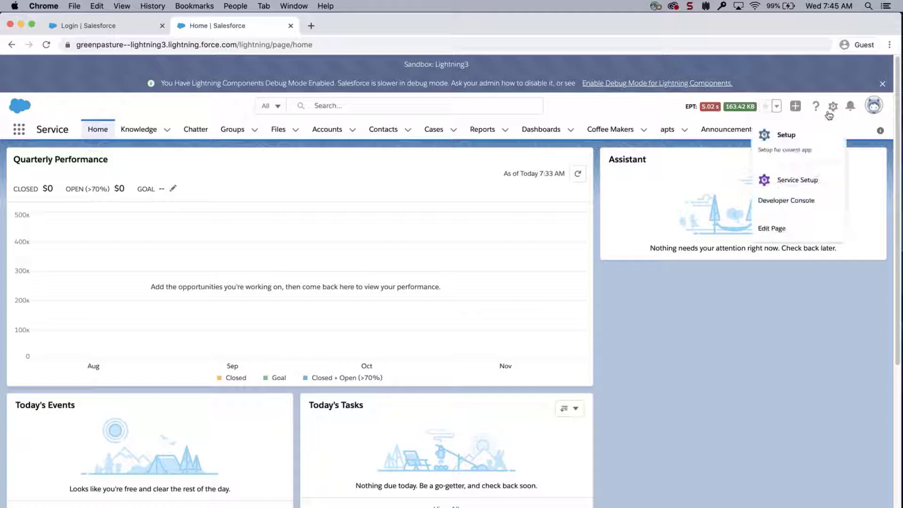
{"action": "left_click", "coordinate": [819, 145]}
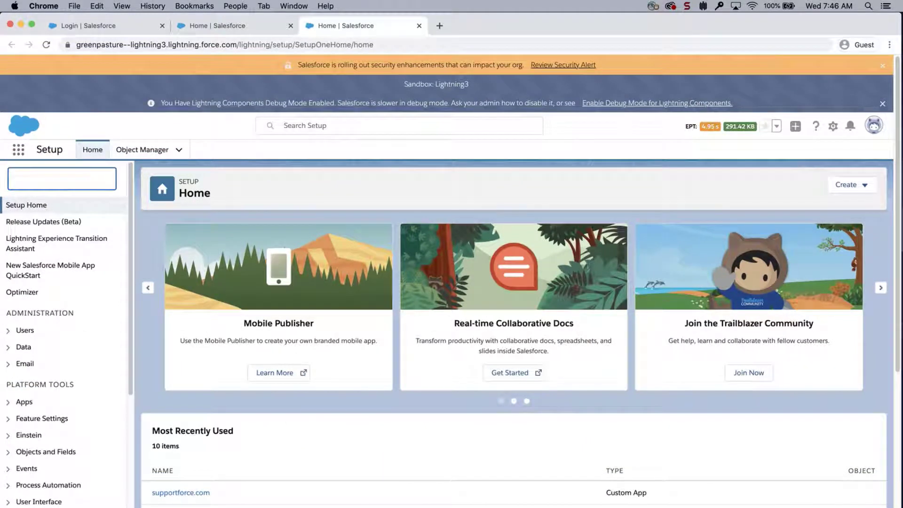
{"action": "type", "text": "communi"}
{"action": "left_click", "coordinate": [70, 239]}
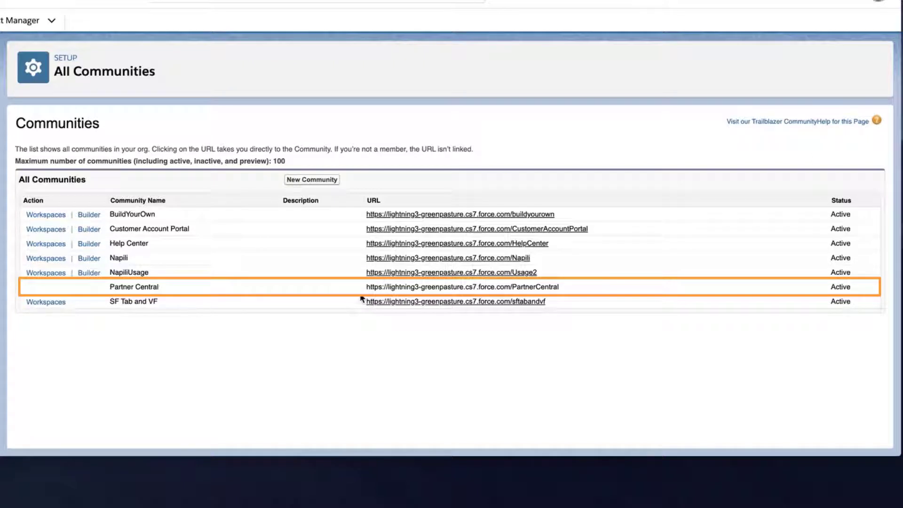
Inspect the Partner Central URL and copy its data-networkid value 0DBg000000001PR
{"action": "left_click_drag", "start_coordinate": [367, 287], "coordinate": [569, 284]}
{"action": "right_click", "coordinate": [546, 287]}
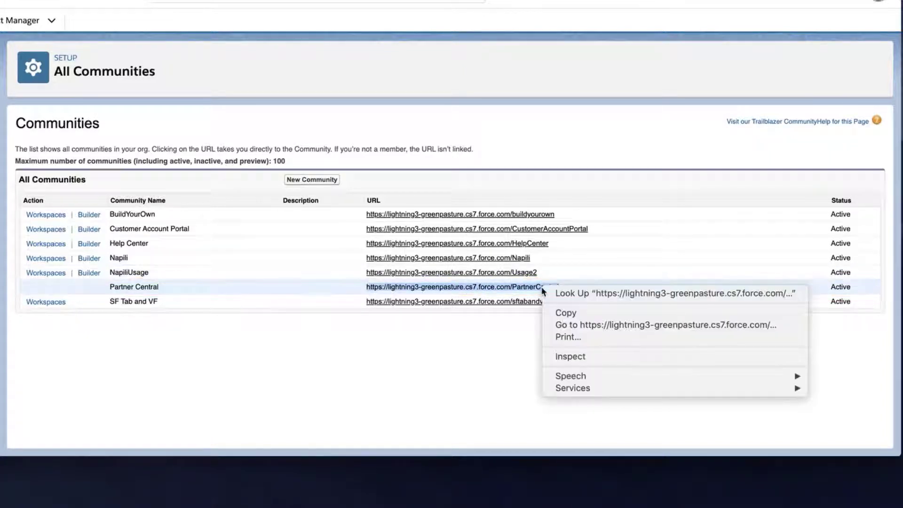
{"action": "left_click", "coordinate": [575, 356]}
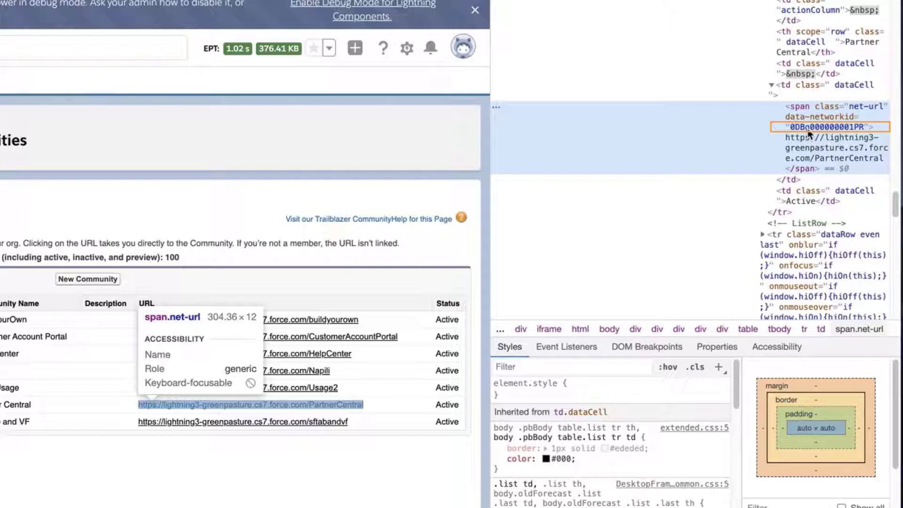
{"action": "double_click", "coordinate": [808, 127]}
{"action": "key", "text": "cmd+c"}
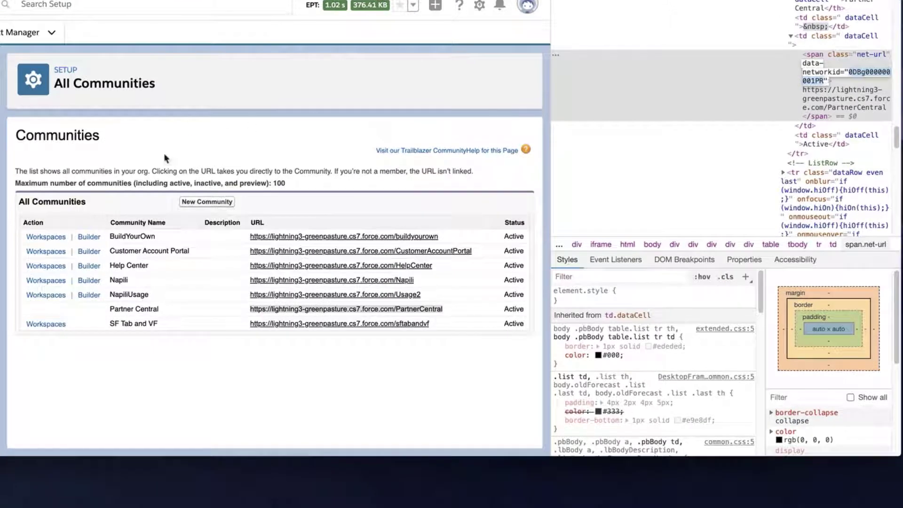
{"action": "key", "text": "Return"}
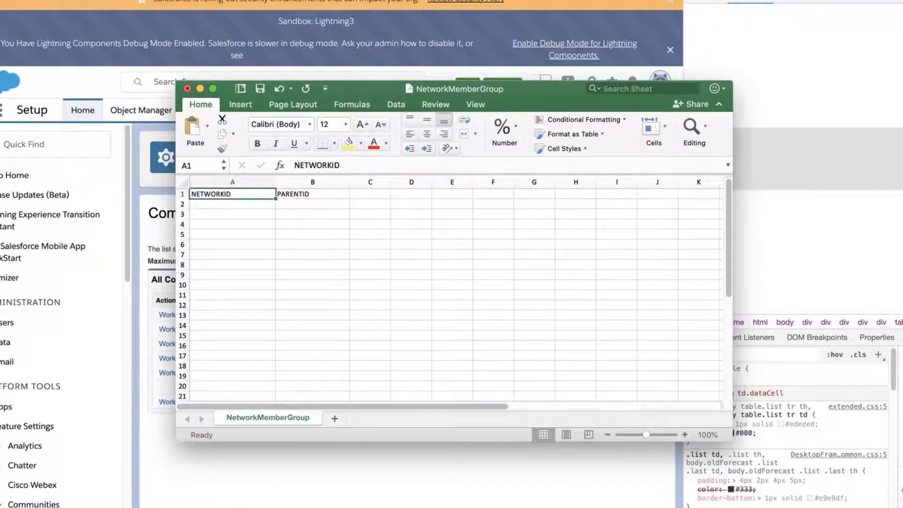
Paste network id 0DBg000000001PR into A2 under NETWORKID and save the sheet as CSV
{"action": "left_click", "coordinate": [232, 205]}
{"action": "key", "text": "cmd+v"}
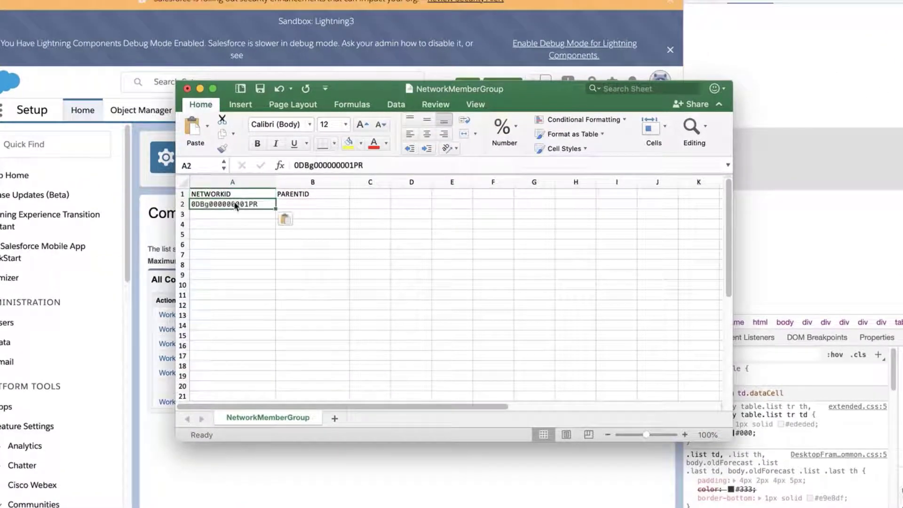
{"action": "key", "text": "super+s"}
{"action": "left_click", "coordinate": [603, 150]}
Return to Salesforce Setup and close the developer tools
{"action": "left_click", "coordinate": [582, 467]}
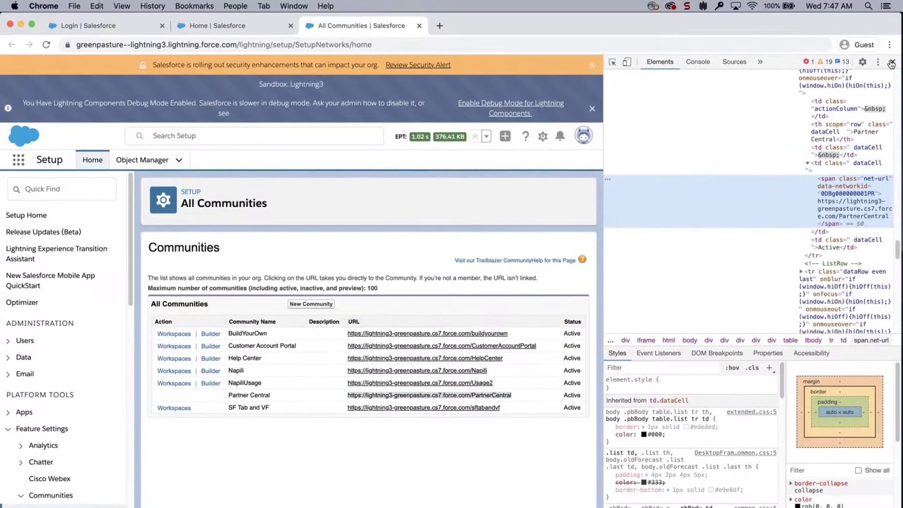
{"action": "left_click", "coordinate": [891, 64]}
{"action": "left_click", "coordinate": [60, 184]}
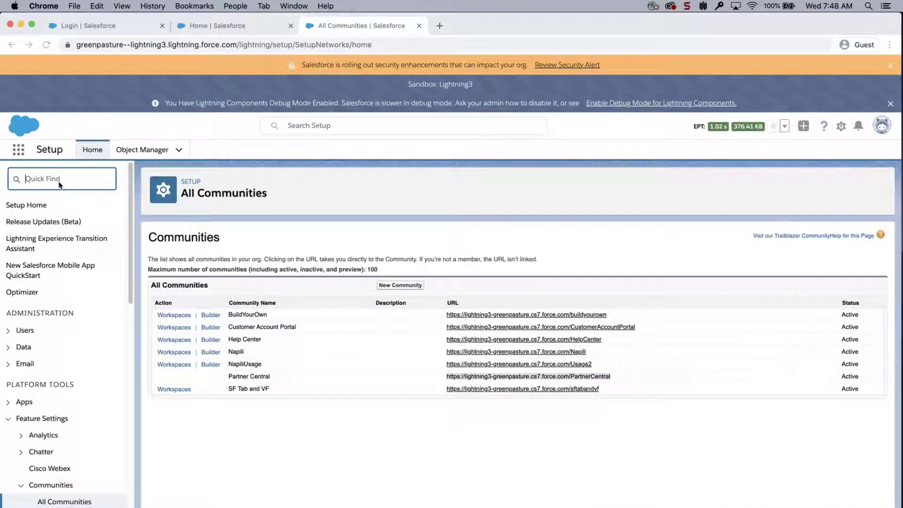
Open the System Administrator profile from Profiles and copy id 00ef40000015xbs from its URL
{"action": "type", "text": "profiles"}
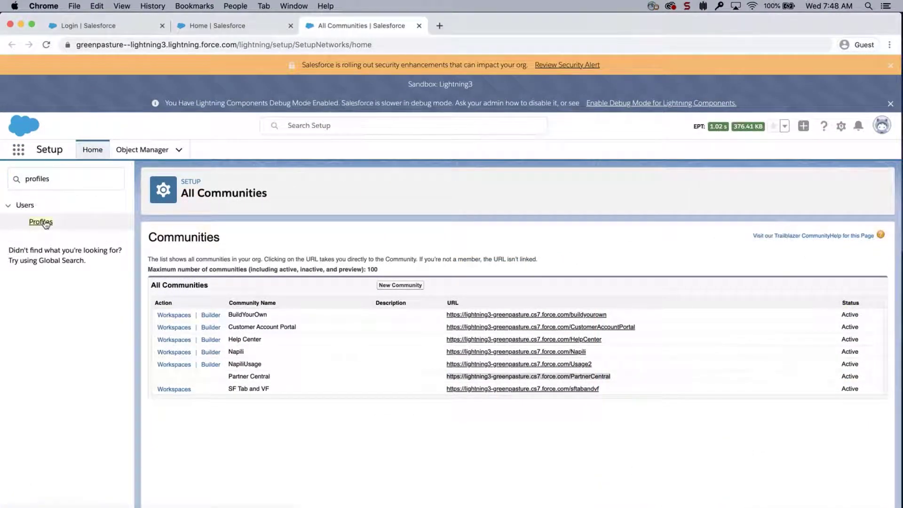
{"action": "left_click", "coordinate": [41, 222]}
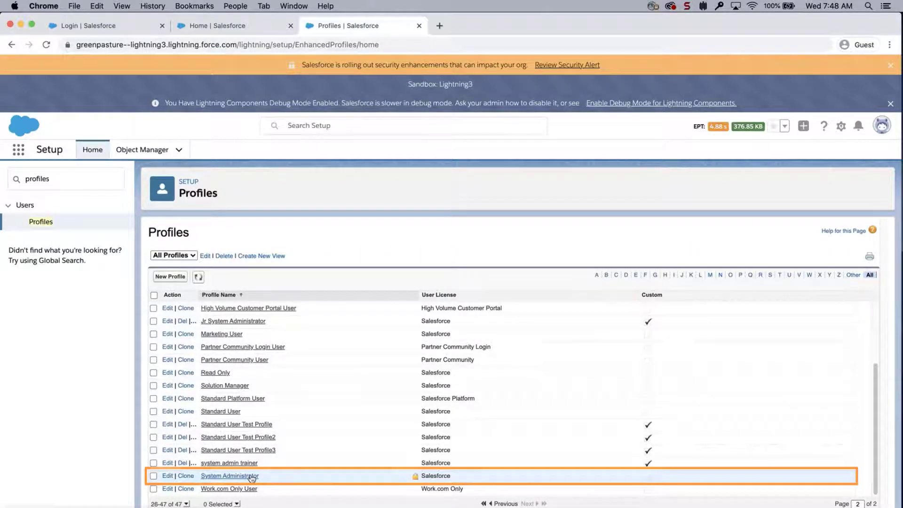
{"action": "left_click", "coordinate": [251, 476]}
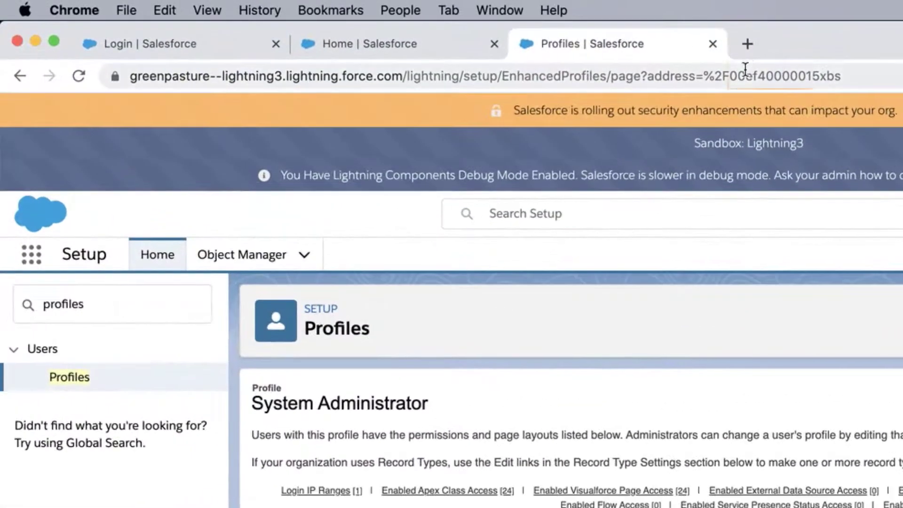
{"action": "left_click_drag", "start_coordinate": [429, 45], "coordinate": [444, 44]}
{"action": "left_click_drag", "start_coordinate": [755, 76], "coordinate": [849, 75]}
{"action": "key", "text": "super+c"}
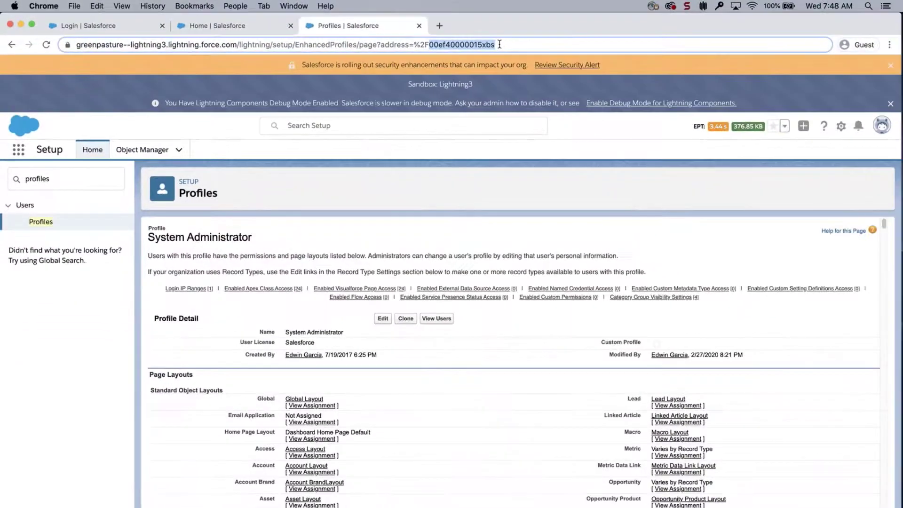
Paste profile id 00ef40000015xbs into B2 under PARENTID and save in CSV format
{"action": "key", "text": "super+Tab"}
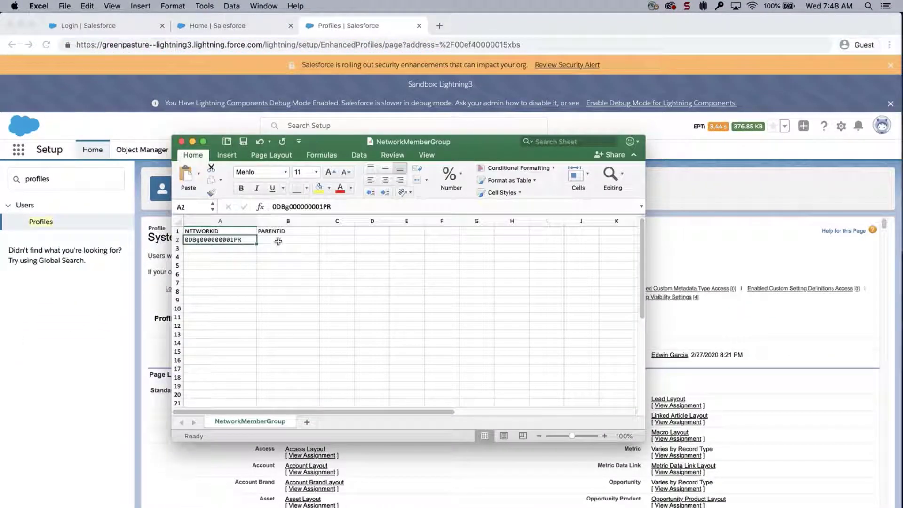
{"action": "left_click", "coordinate": [279, 241]}
{"action": "key", "text": "super+v"}
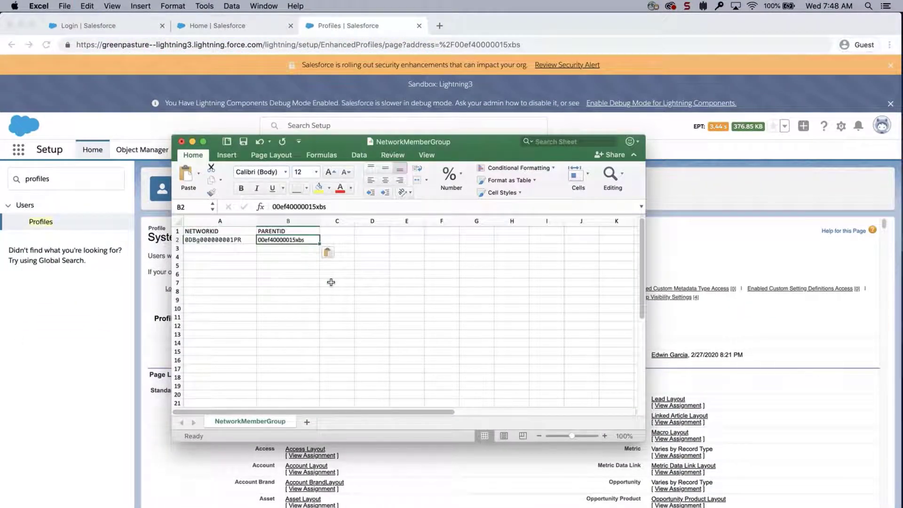
{"action": "key", "text": "super+s"}
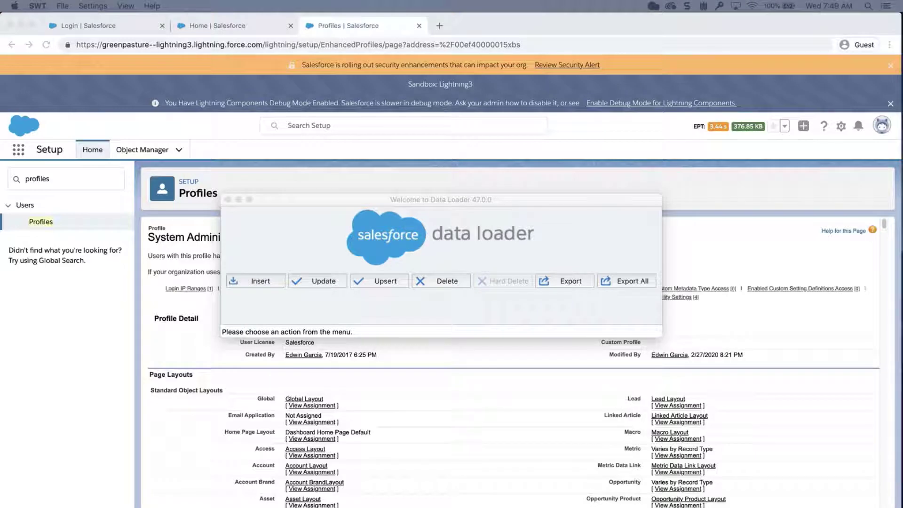
Start a Data Loader insert and log in to the sandbox org with the account password
{"action": "left_click", "coordinate": [245, 283]}
{"action": "left_click", "coordinate": [385, 190]}
{"action": "left_click", "coordinate": [469, 234]}
{"action": "type", "text": "*********"}
{"action": "left_click", "coordinate": [530, 272]}
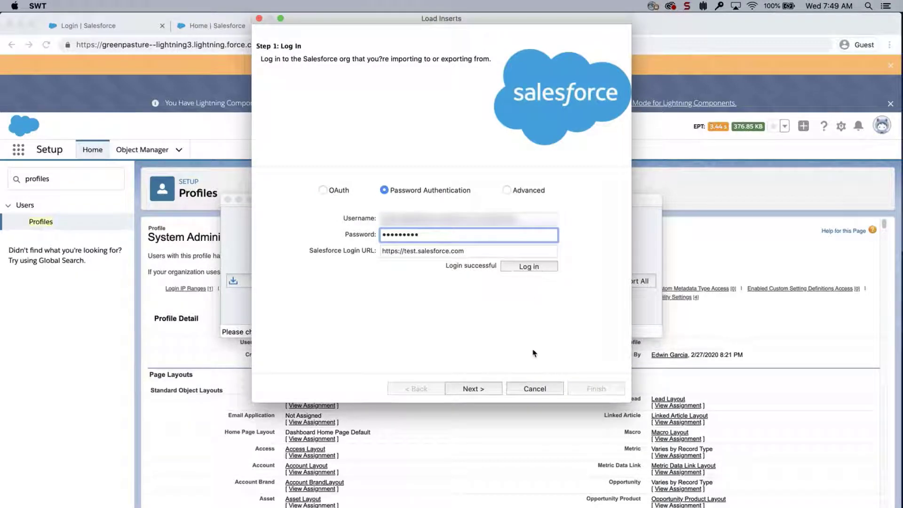
{"action": "left_click", "coordinate": [464, 389]}
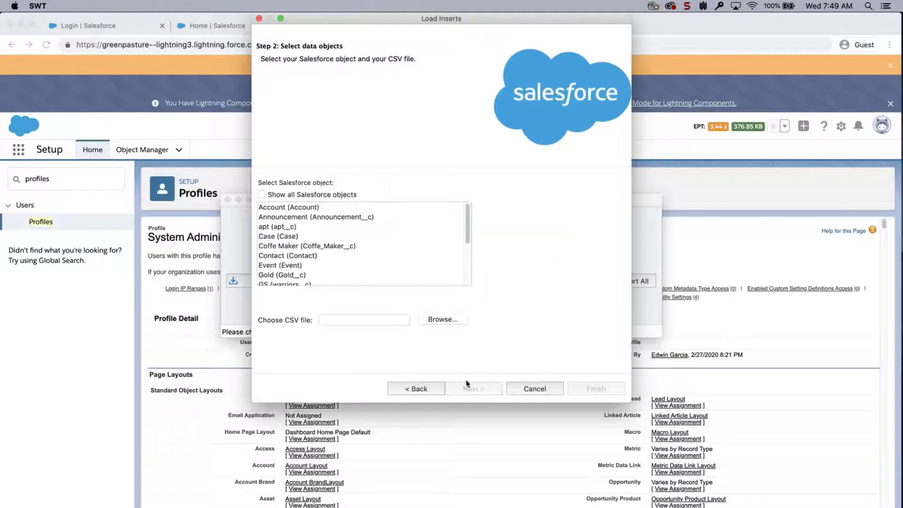
Target the Network Member Group object with NetworkMemberGroup.csv as the data file
{"action": "left_click", "coordinate": [331, 196]}
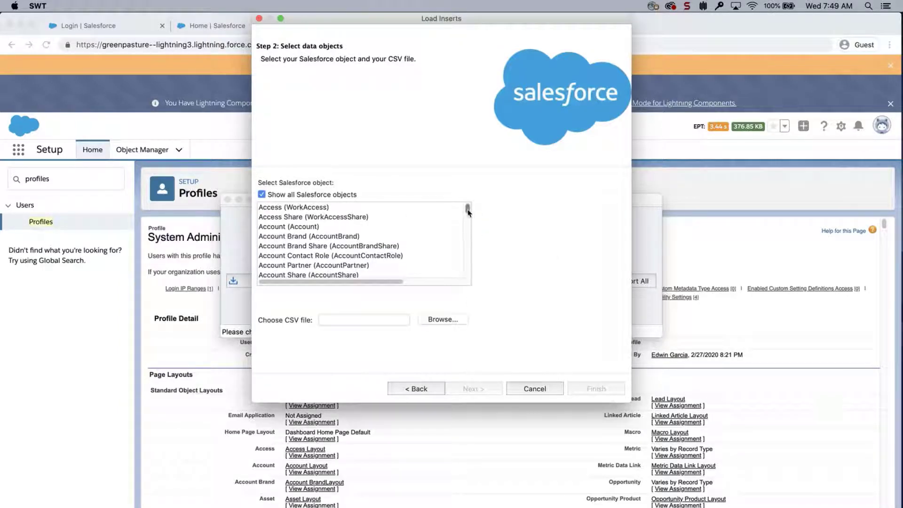
{"action": "left_click_drag", "start_coordinate": [467, 209], "coordinate": [468, 234]}
{"action": "left_click", "coordinate": [418, 229]}
{"action": "left_click", "coordinate": [417, 221]}
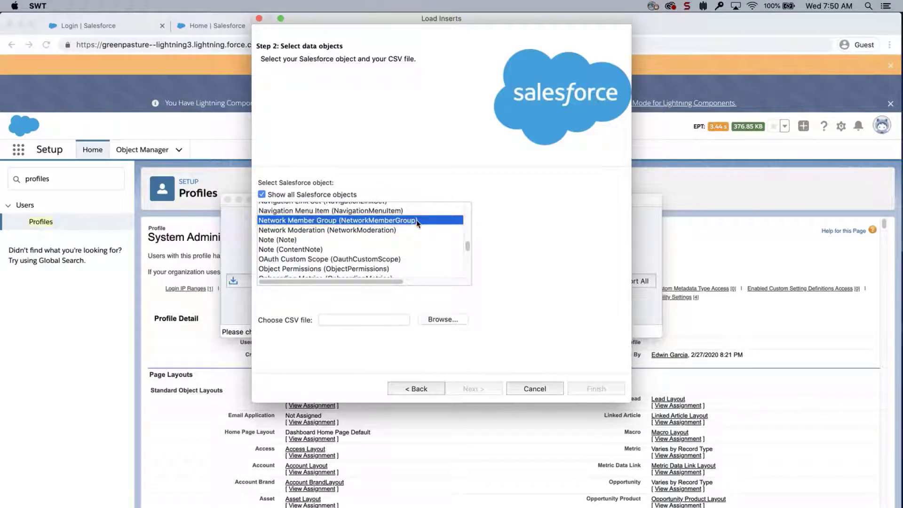
{"action": "left_click", "coordinate": [443, 320]}
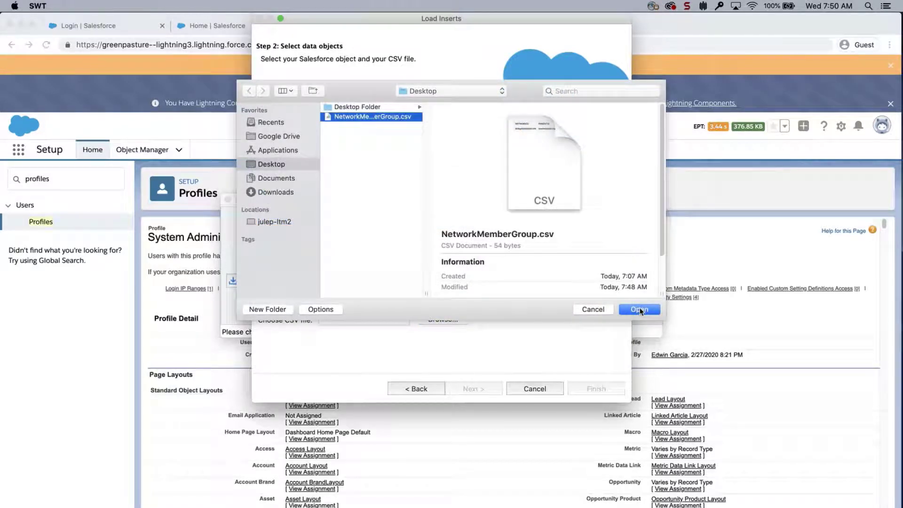
{"action": "left_click", "coordinate": [639, 310]}
{"action": "left_click", "coordinate": [474, 388]}
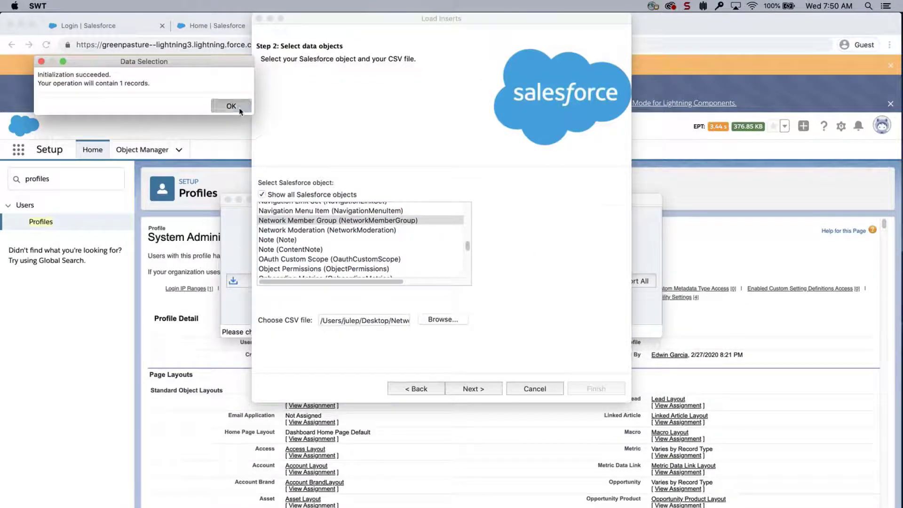
Map NETWORKID to NetworkId and PARENTID to ParentId using Auto-Match plus a manual drag
{"action": "left_click", "coordinate": [239, 110]}
{"action": "left_click", "coordinate": [369, 186]}
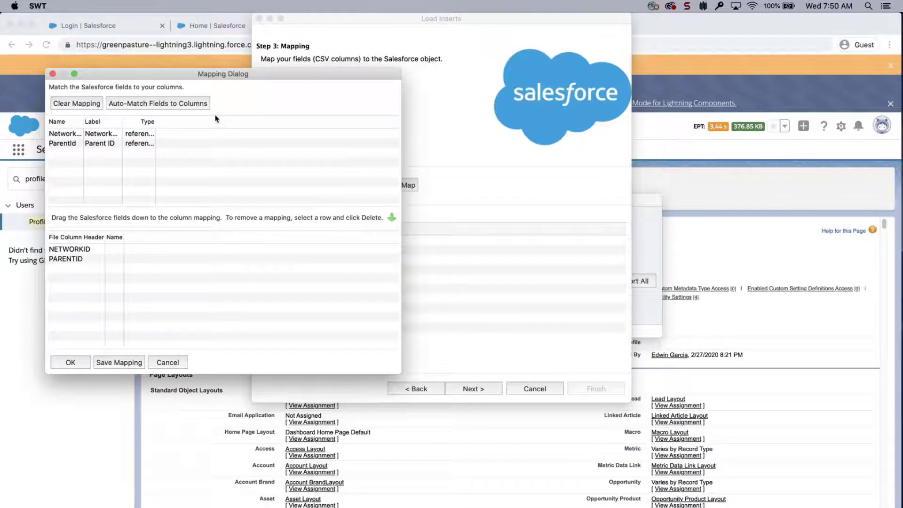
{"action": "left_click", "coordinate": [199, 109]}
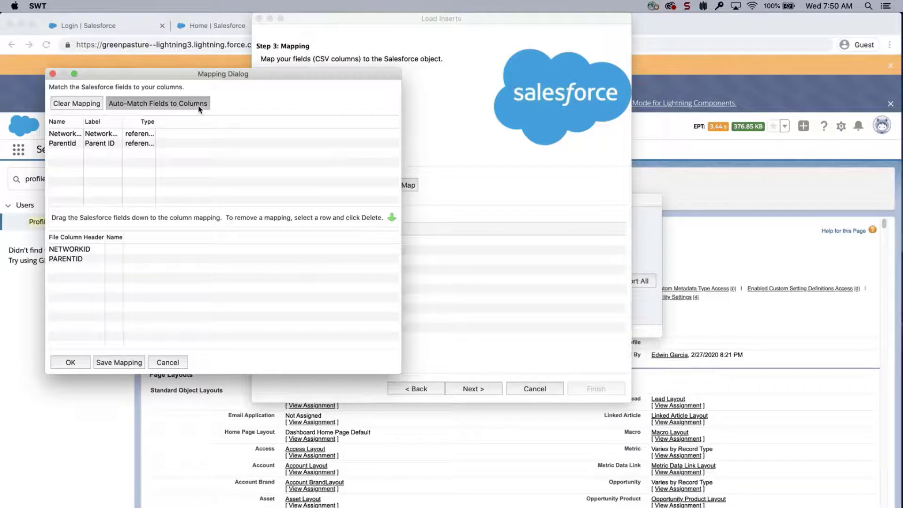
{"action": "left_click", "coordinate": [71, 137]}
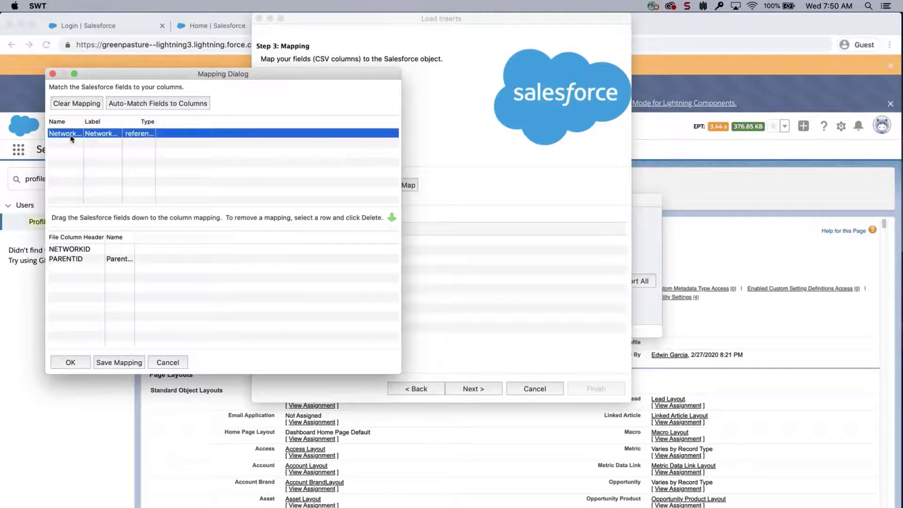
{"action": "left_click_drag", "start_coordinate": [70, 136], "coordinate": [97, 249]}
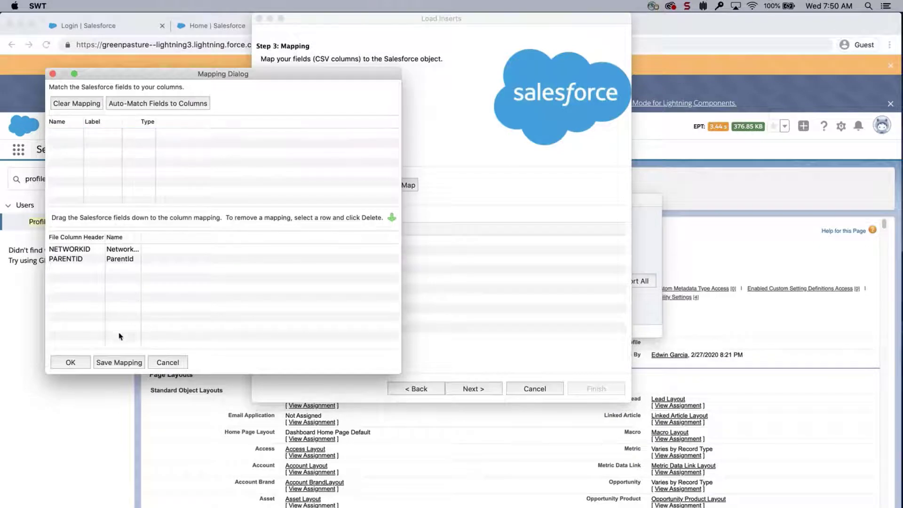
{"action": "left_click", "coordinate": [70, 362]}
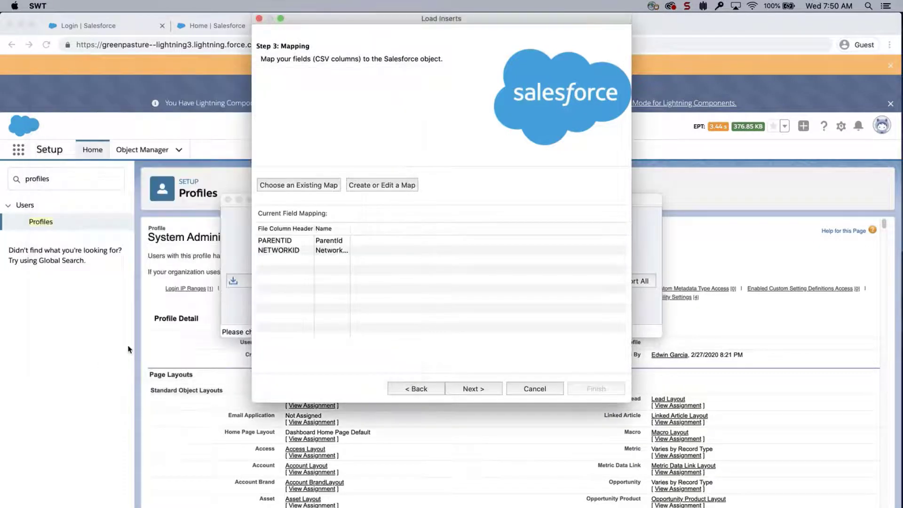
Run and confirm the Network Member Group insert, yielding 1 success and 0 errors
{"action": "left_click", "coordinate": [486, 395]}
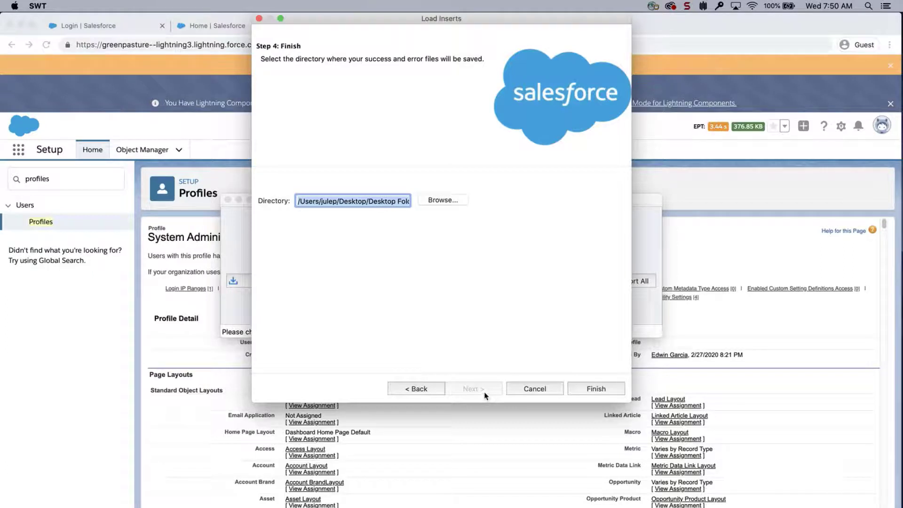
{"action": "left_click", "coordinate": [596, 393]}
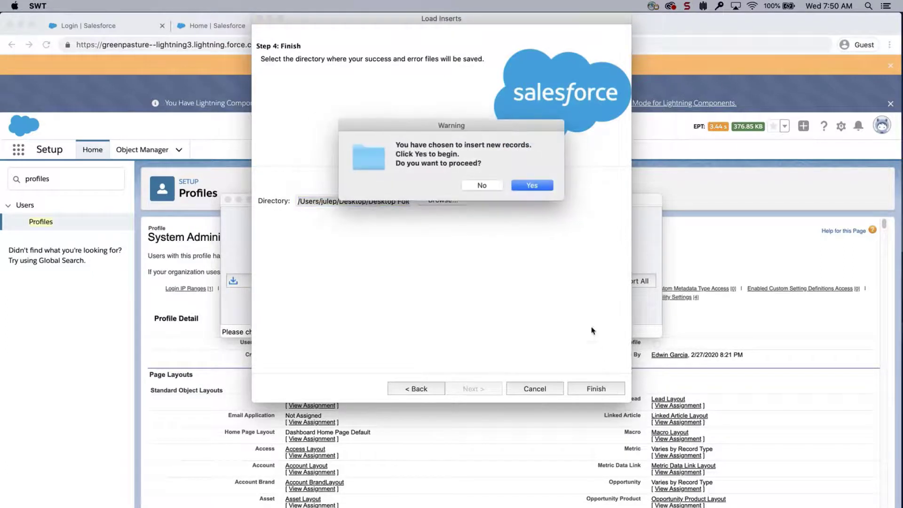
{"action": "left_click", "coordinate": [536, 186]}
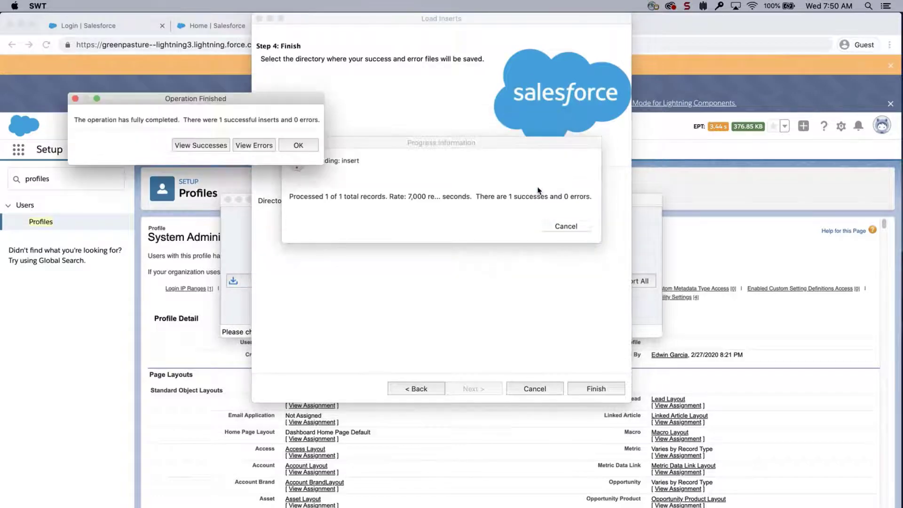
Dismiss the results and reopen All Communities in Setup via a 'comm' Quick Find search
{"action": "left_click", "coordinate": [299, 145]}
{"action": "left_click", "coordinate": [76, 187]}
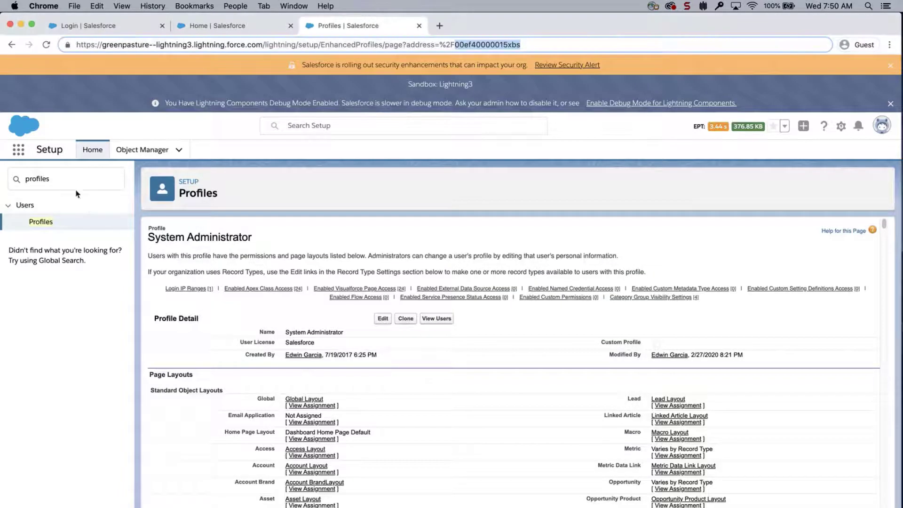
{"action": "key", "text": "super+a"}
{"action": "type", "text": "comm"}
{"action": "left_click", "coordinate": [58, 288]}
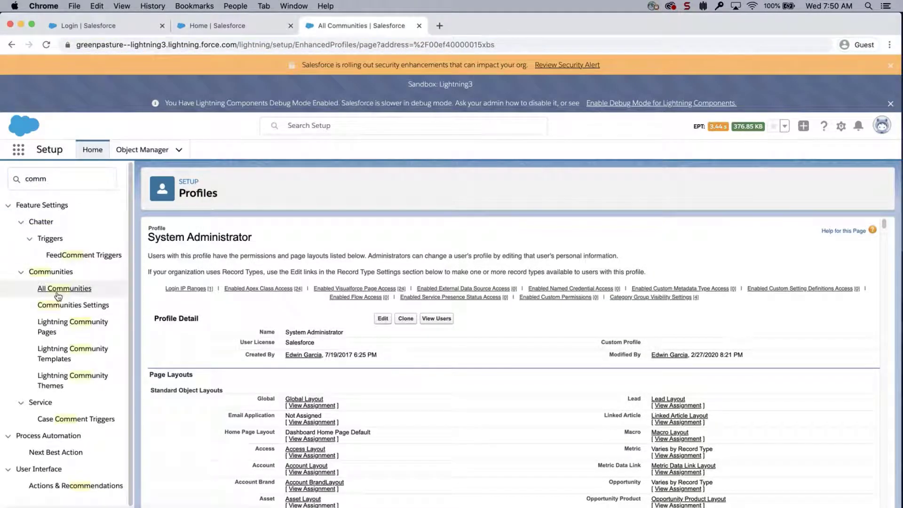